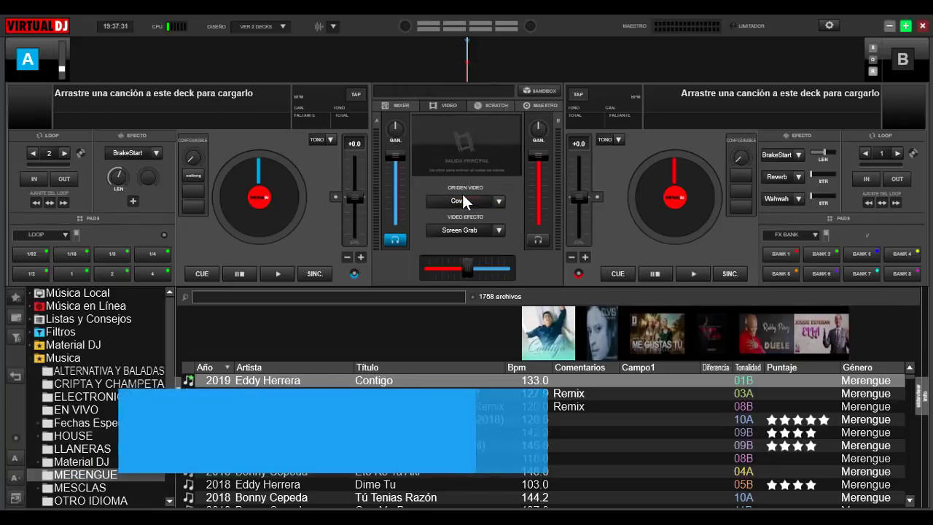
Step: Open the settings of the Cover video source and load the track Contigo onto deck B
left_click(500, 201)
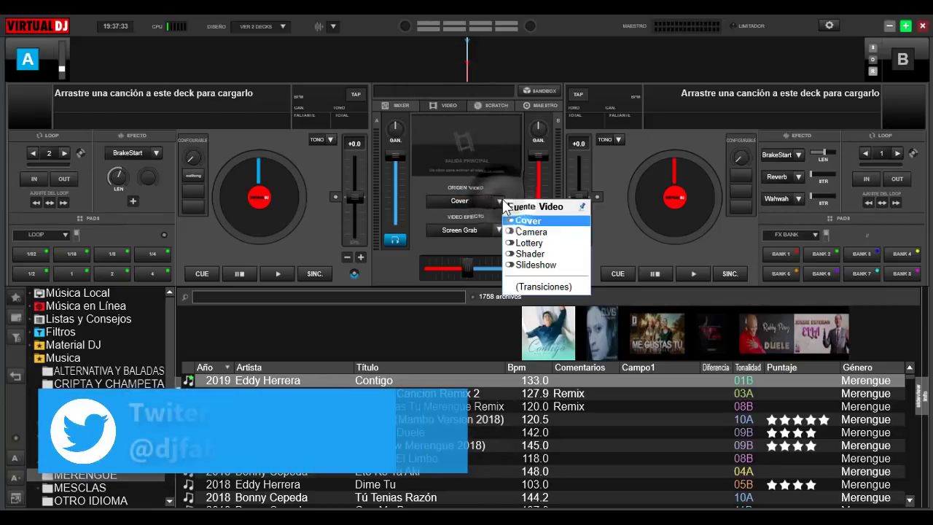
mouse_move(557, 218)
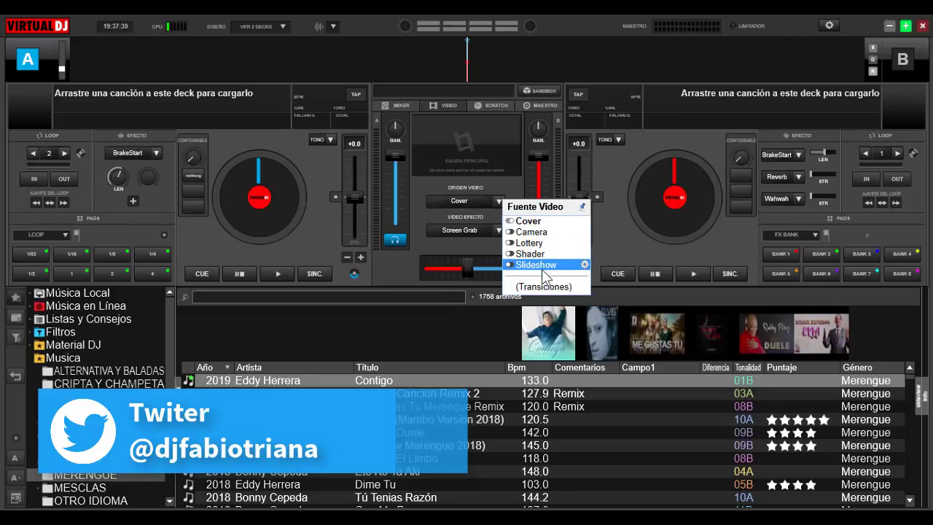
left_click(584, 221)
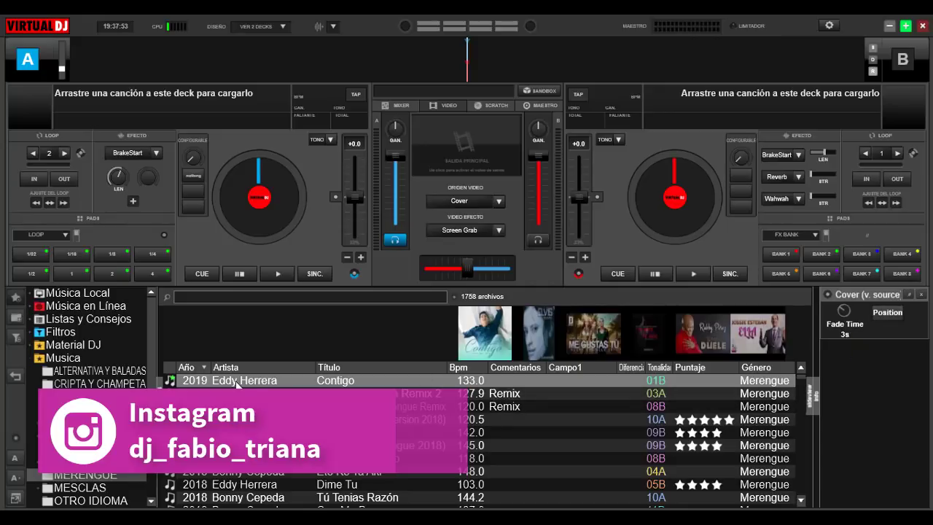
left_click_drag(239, 384, 651, 197)
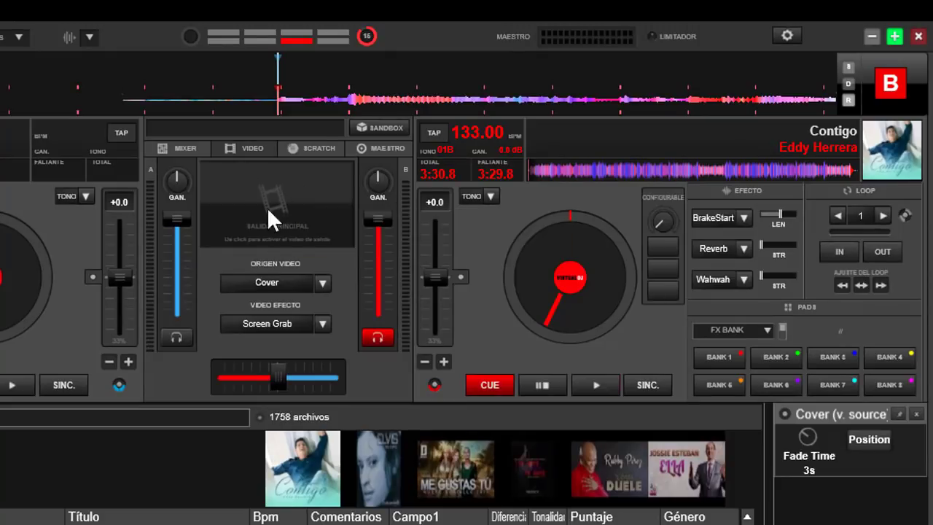
left_click(322, 282)
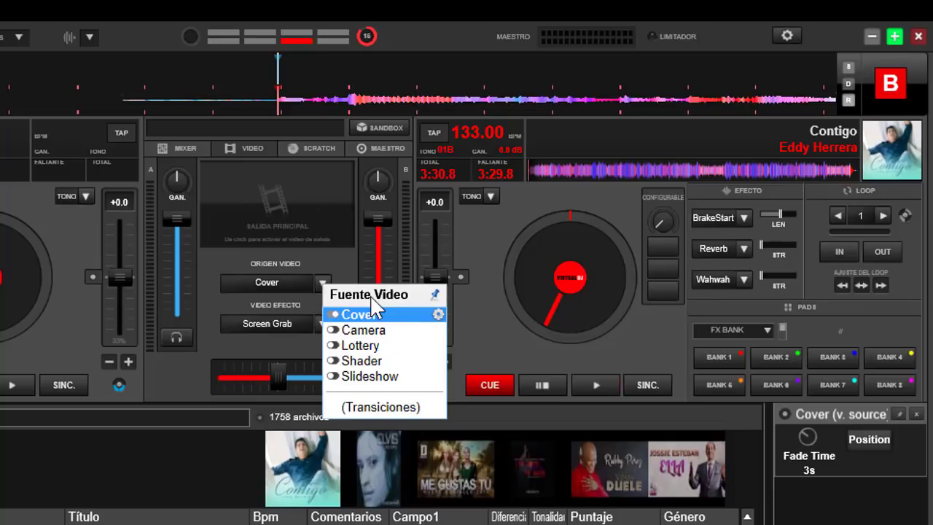
left_click(399, 330)
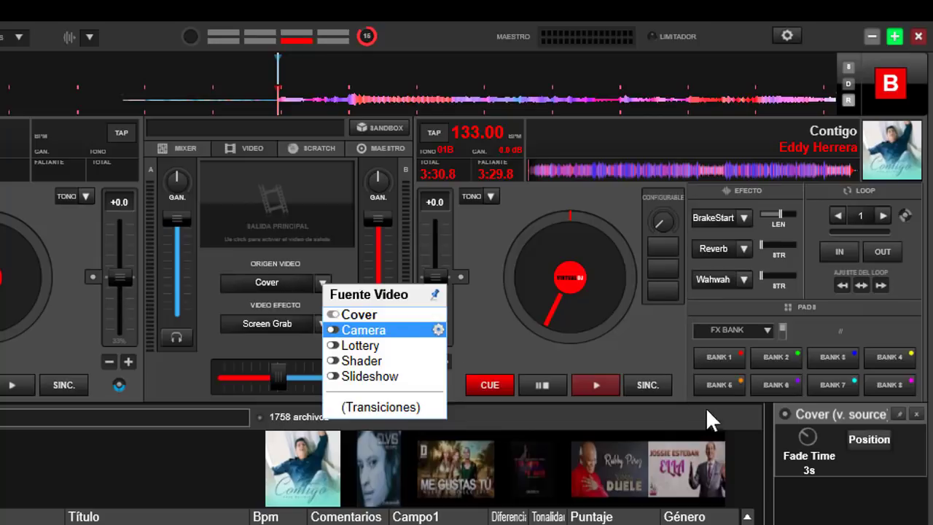
left_click(834, 415)
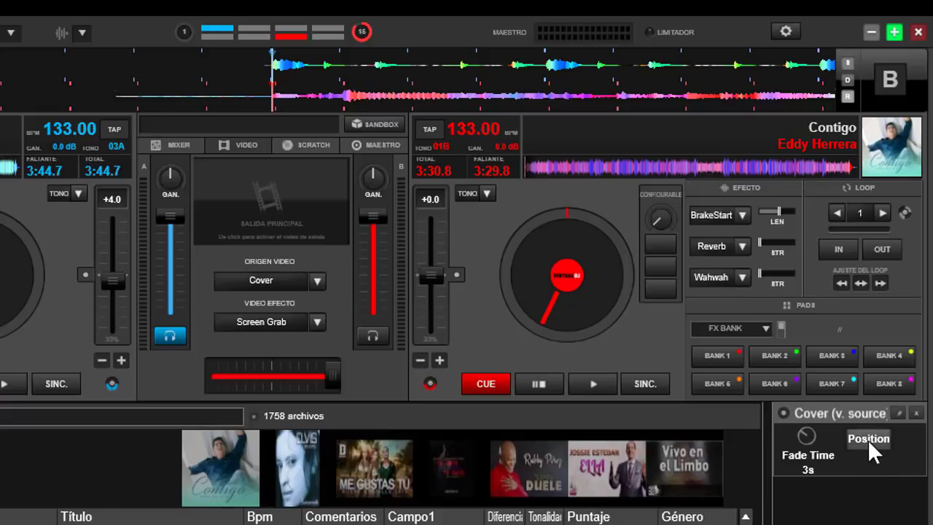
Step: Activate the main video output and play deck B briefly to show its cover
left_click(293, 194)
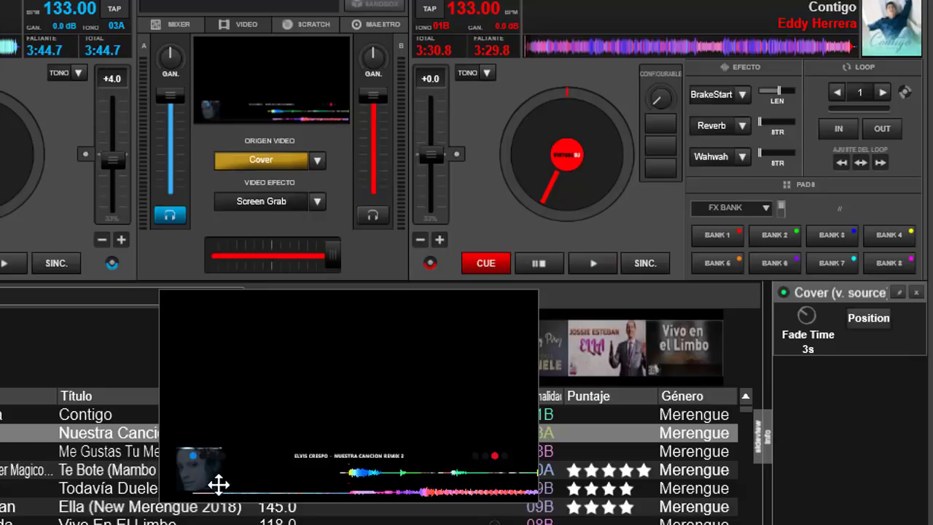
left_click(593, 261)
left_click(545, 263)
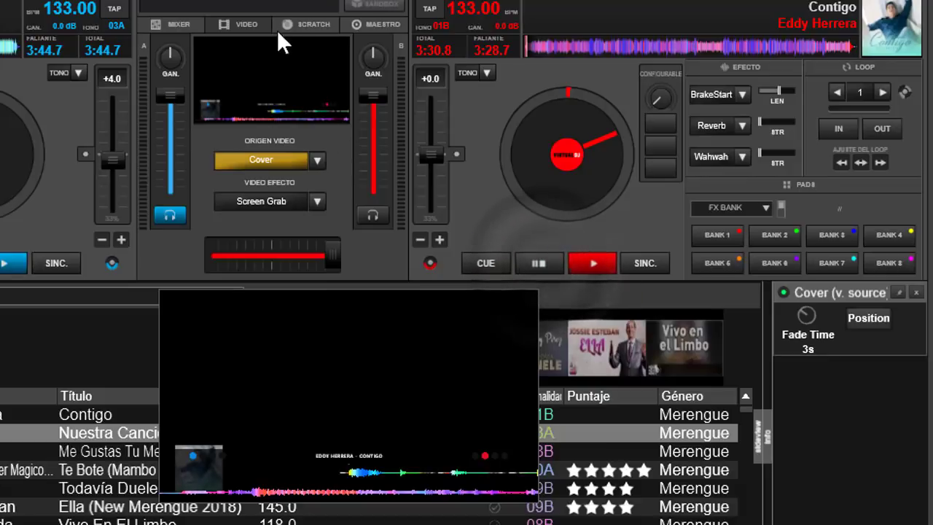
Step: Remove the skin applied to the video output in the interface settings, moving the video window out of the way
left_click(379, 24)
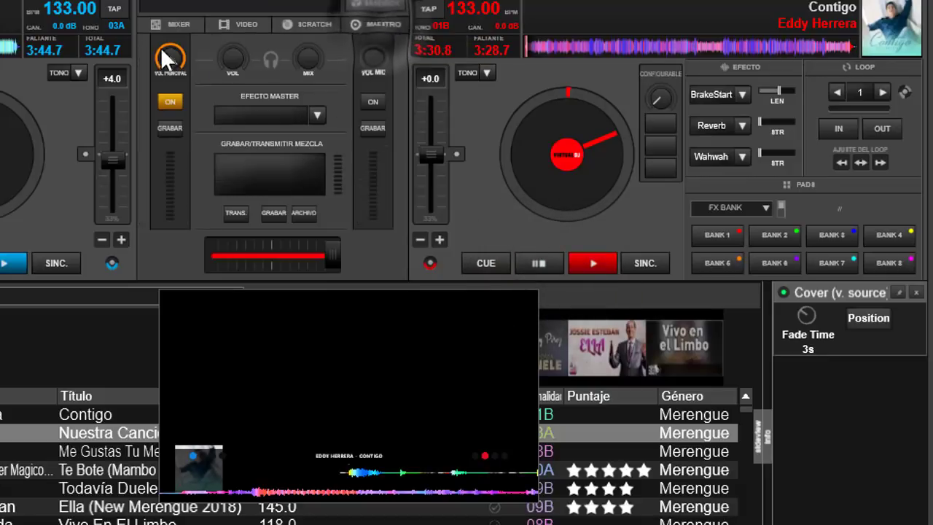
left_click(241, 22)
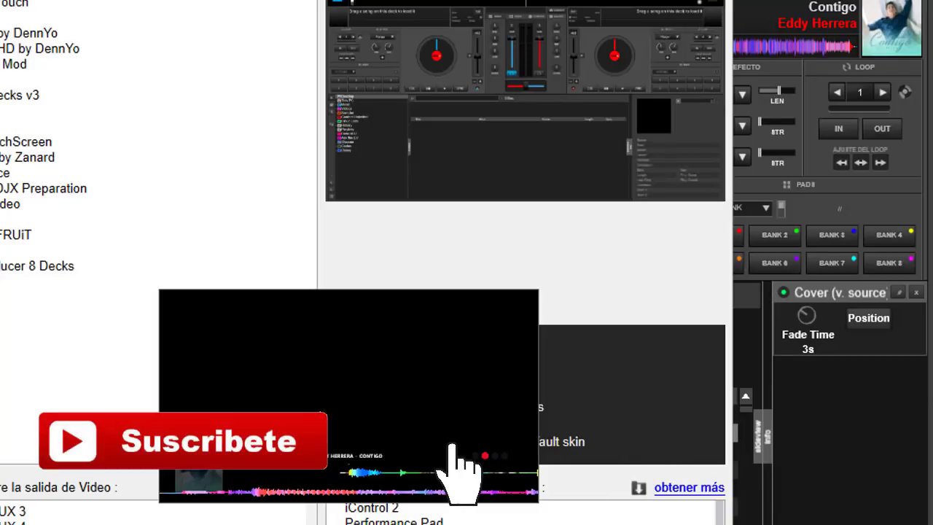
left_click_drag(329, 298, 378, 178)
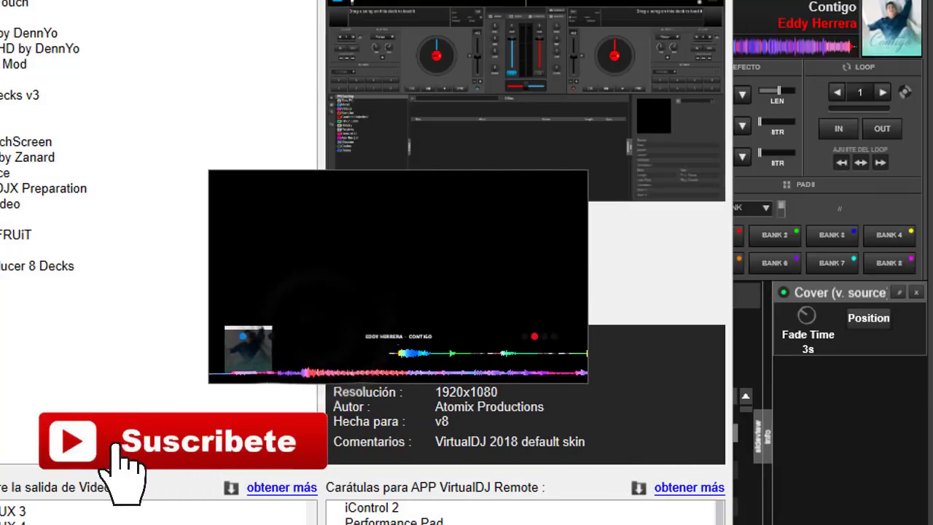
left_click(44, 507)
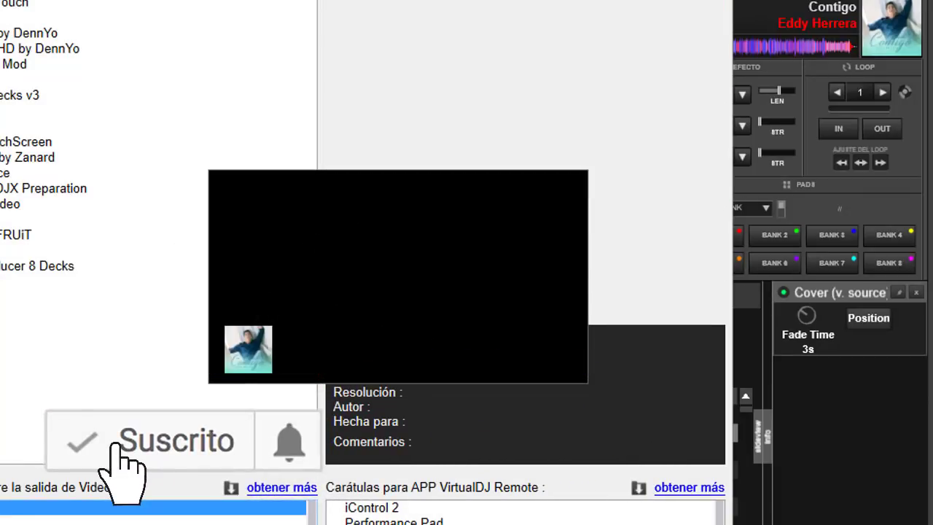
left_click(619, 1)
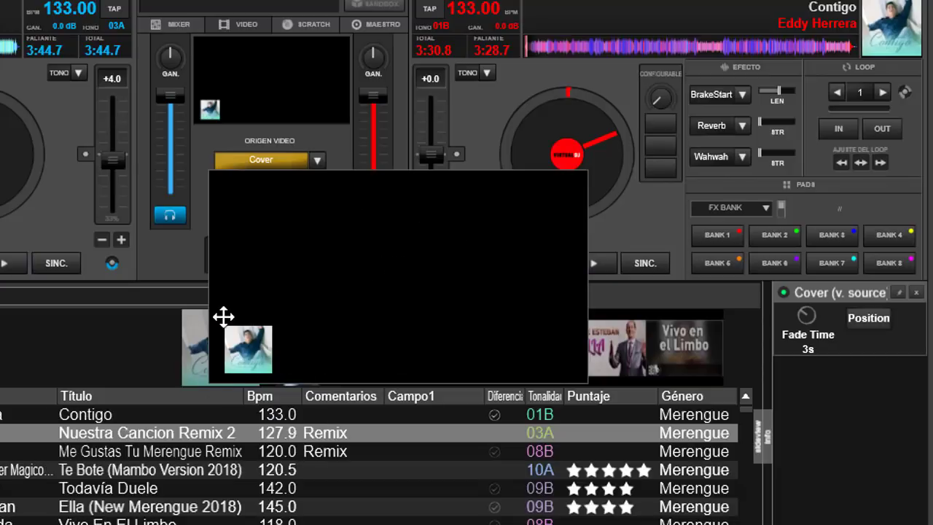
Step: Open the Cover source's position editor and arrange it beside the video output window
left_click_drag(383, 225, 145, 241)
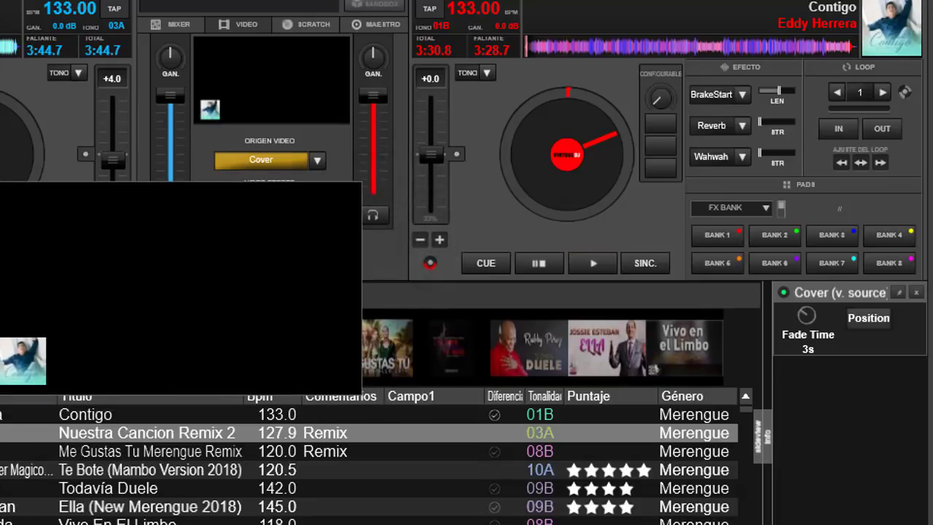
left_click(861, 319)
left_click_drag(260, 229, 378, 319)
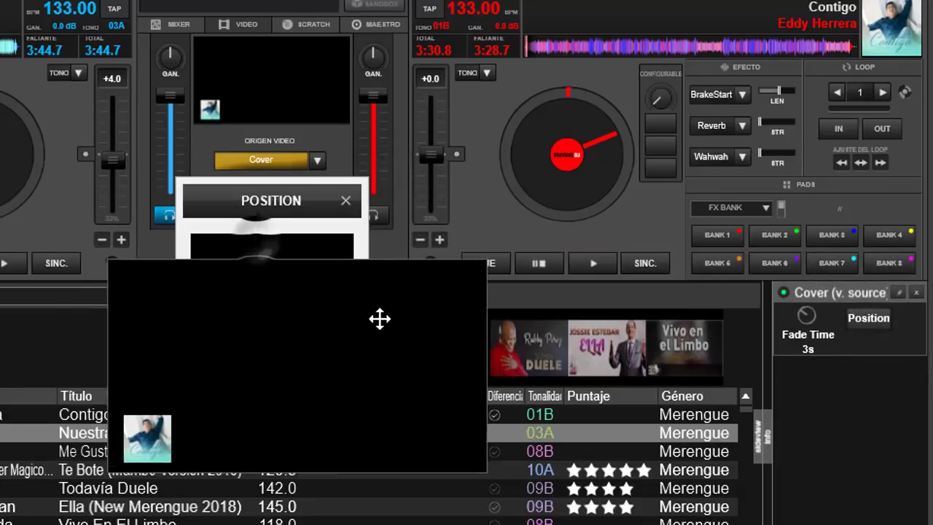
left_click_drag(263, 208, 546, 144)
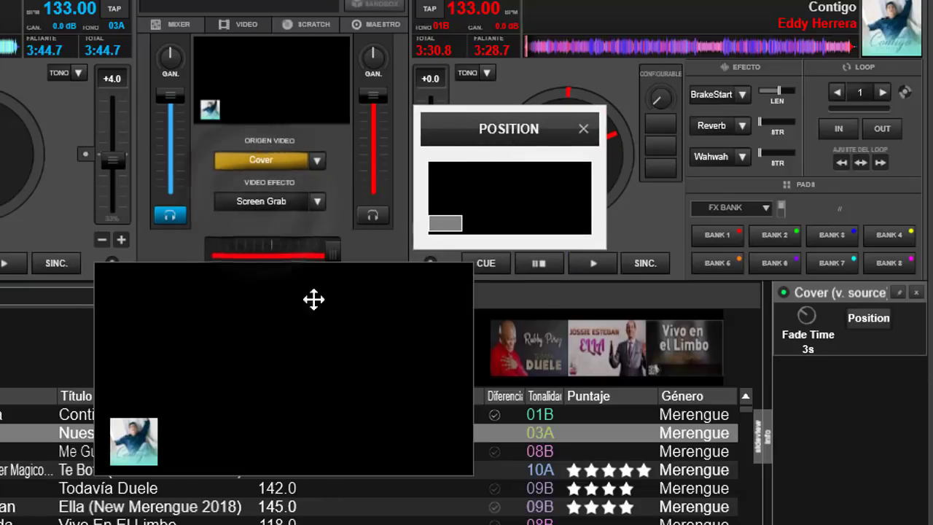
left_click_drag(314, 298, 199, 219)
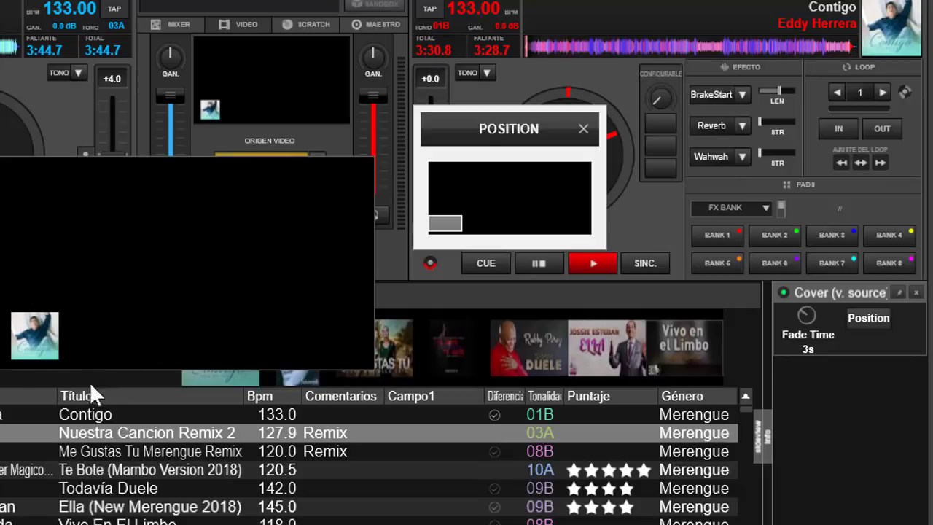
Step: Enlarge the cover's position rectangle until it fills the whole video frame
mouse_move(444, 223)
left_mouse_down()
mouse_move(465, 204)
mouse_move(507, 192)
mouse_move(458, 221)
left_mouse_up()
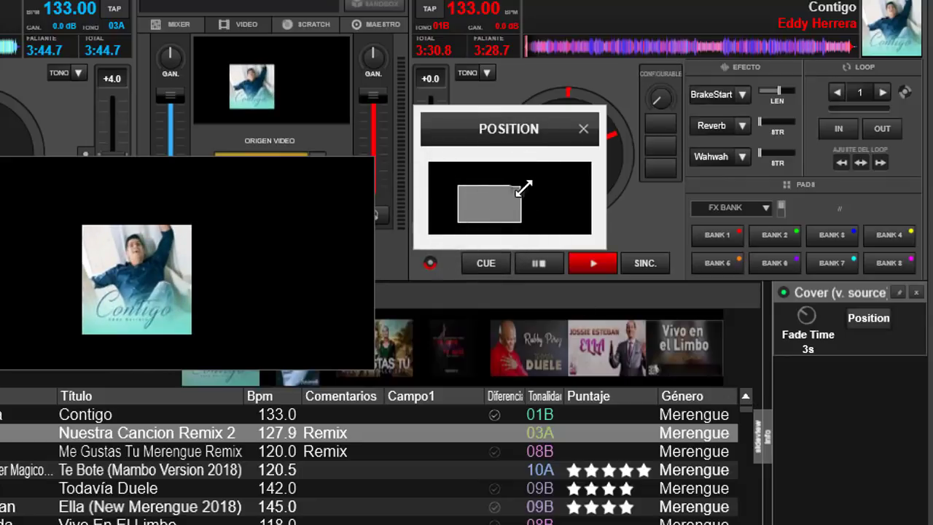
left_click_drag(522, 188, 581, 162)
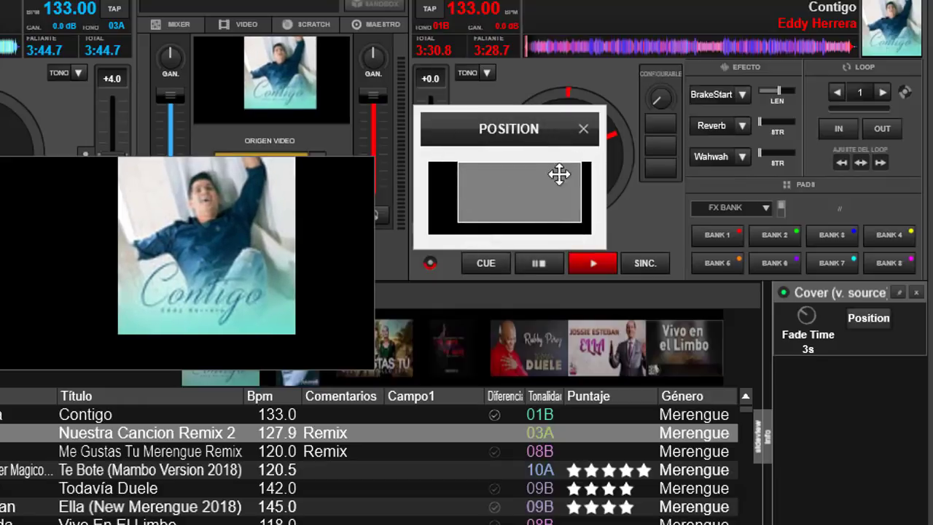
left_click_drag(455, 228, 429, 232)
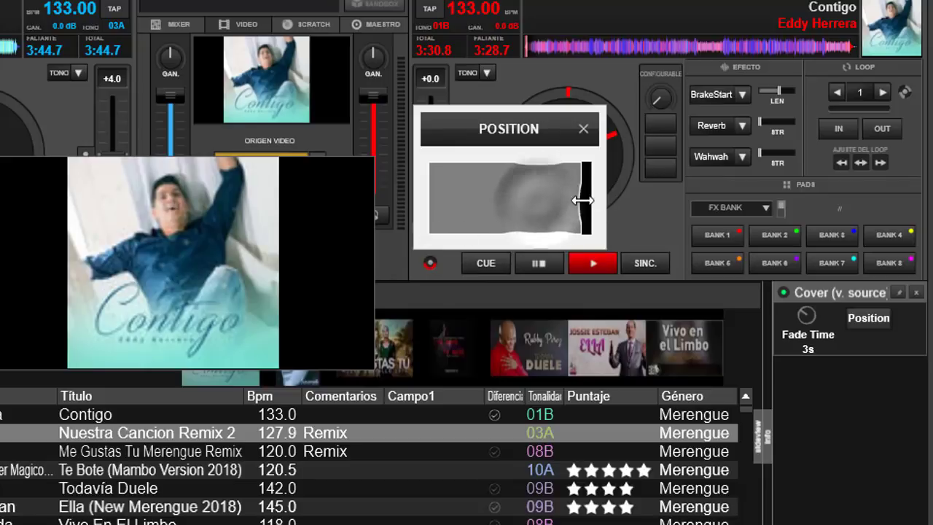
left_click_drag(580, 200, 591, 200)
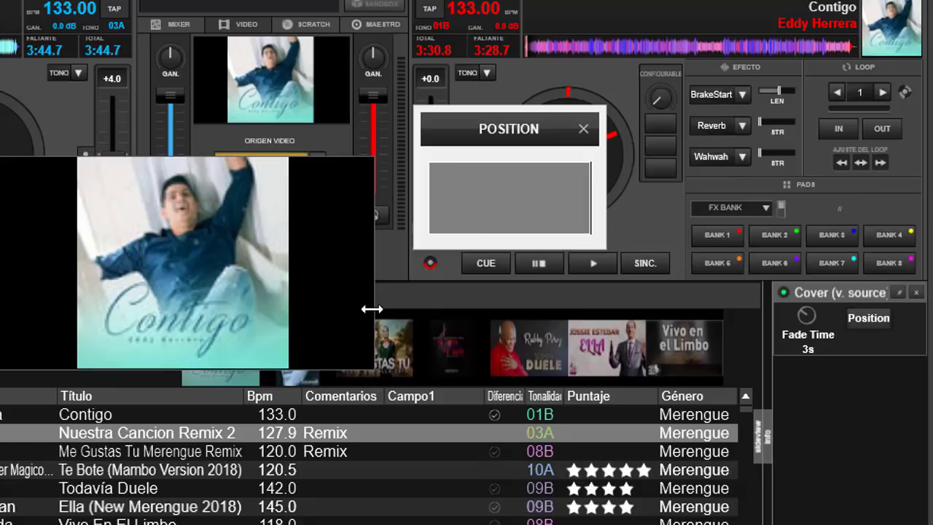
key("space")
Step: Shrink the cover's position rectangle to a small area centred near the upper edge of the video frame
left_click_drag(587, 166, 552, 182)
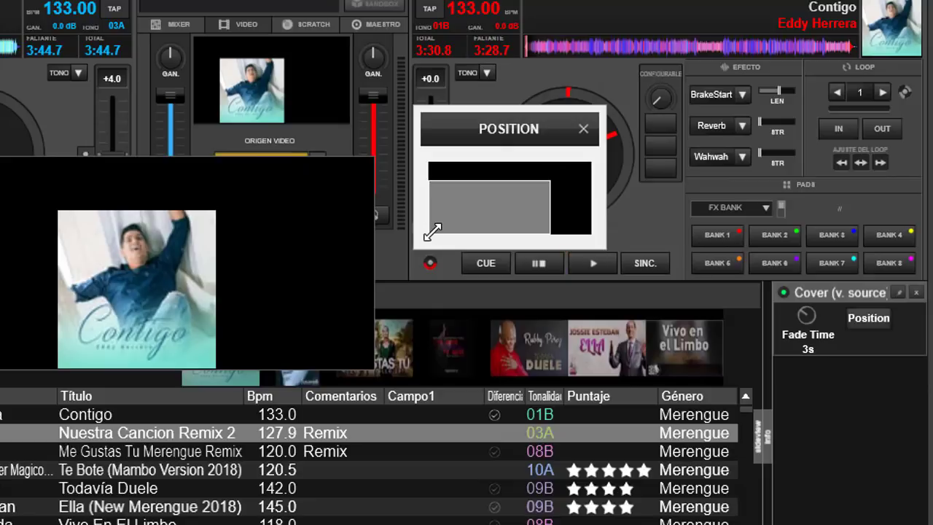
left_click_drag(432, 231, 472, 218)
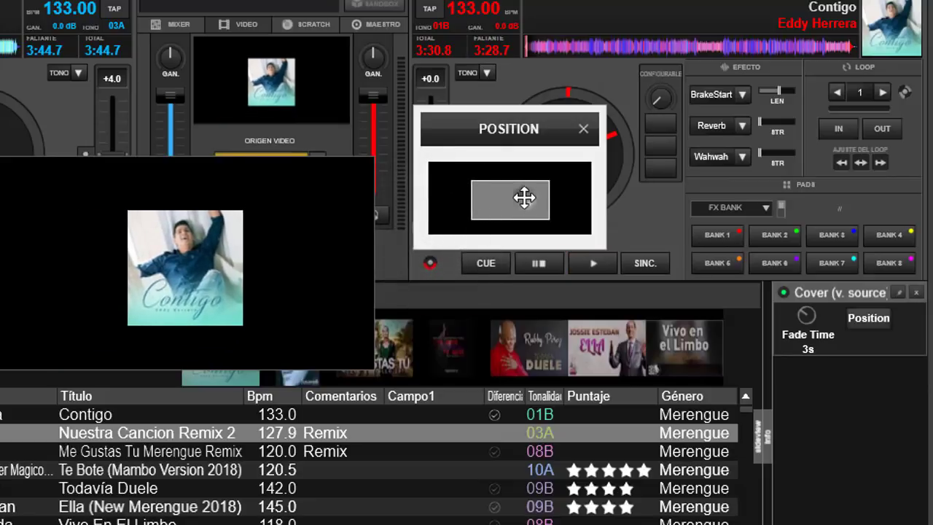
left_click_drag(524, 198, 524, 186)
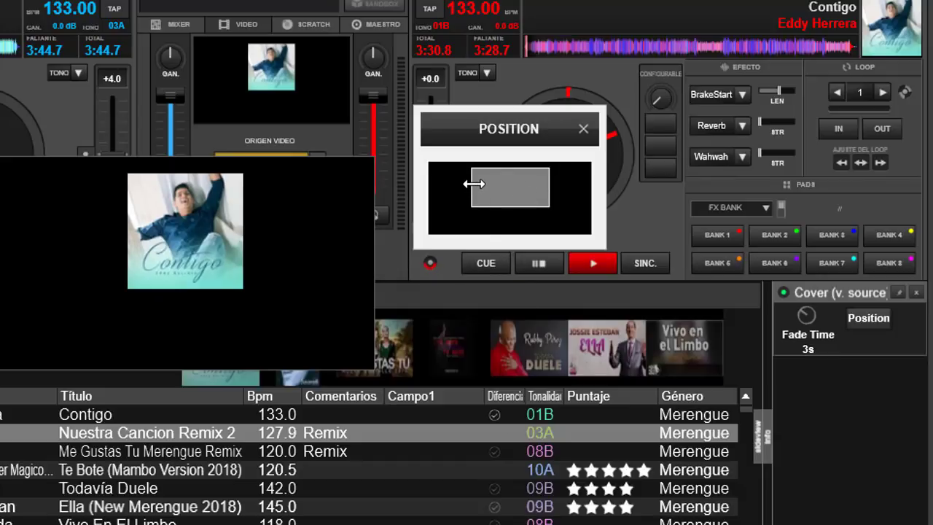
left_click_drag(474, 184, 479, 185)
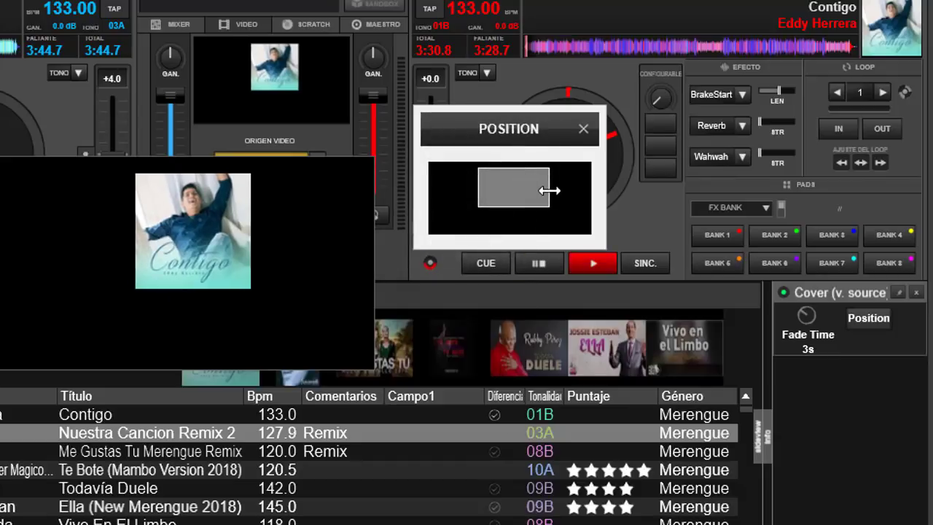
left_click_drag(549, 191, 539, 190)
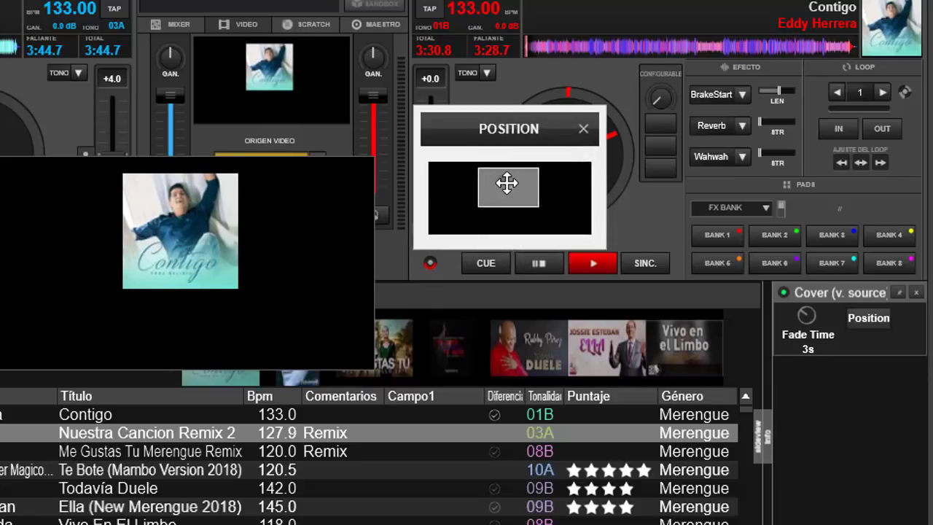
left_click_drag(506, 183, 503, 183)
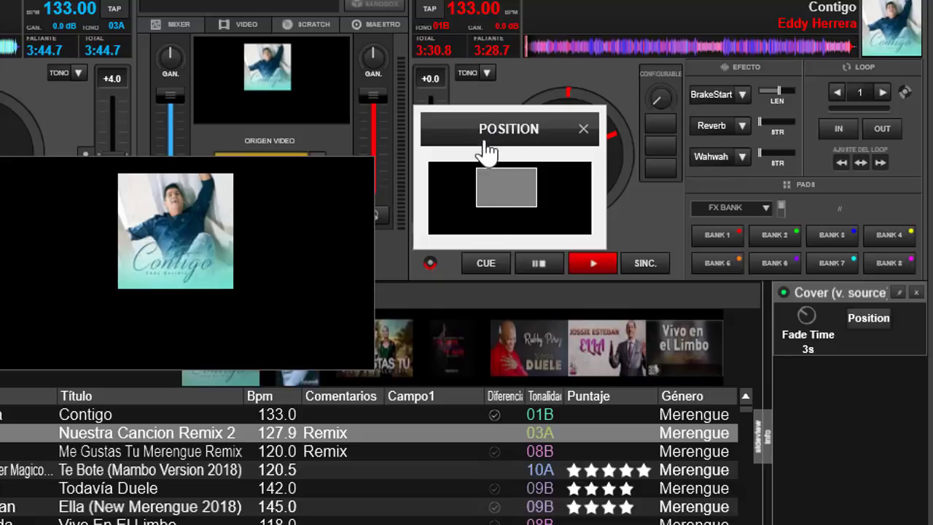
Step: Test the cover transition by playing both decks and crossfading fully to deck A, with the video window moved clear of the mixer
left_click_drag(274, 193, 333, 319)
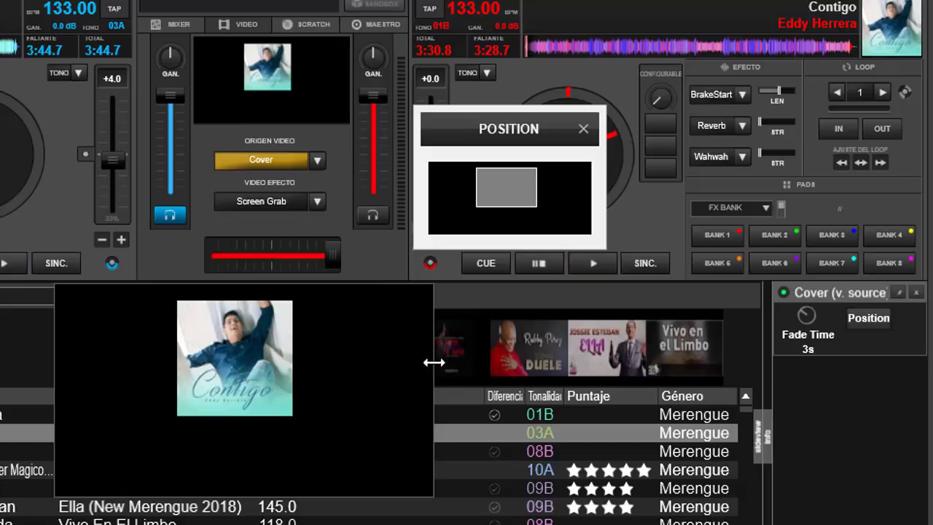
left_click(594, 261)
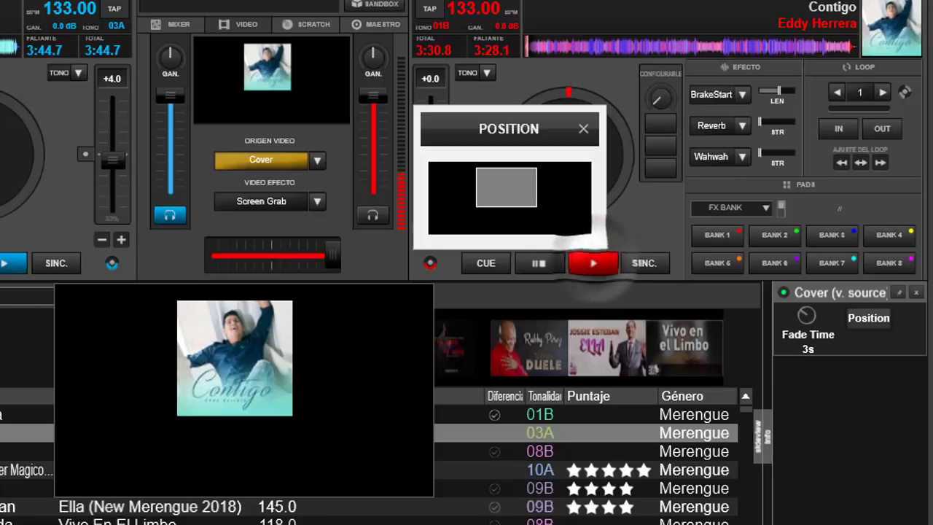
left_click(7, 269)
left_click_drag(333, 253, 191, 264)
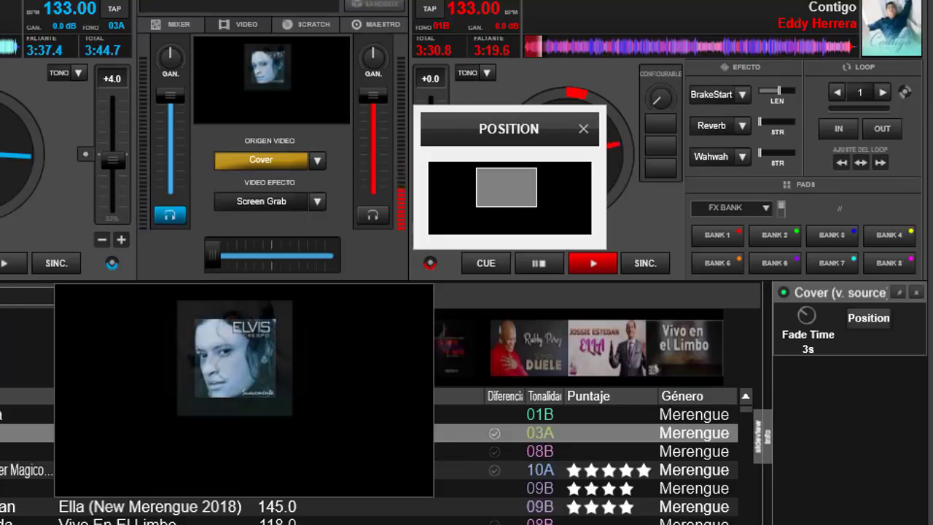
left_click(539, 263)
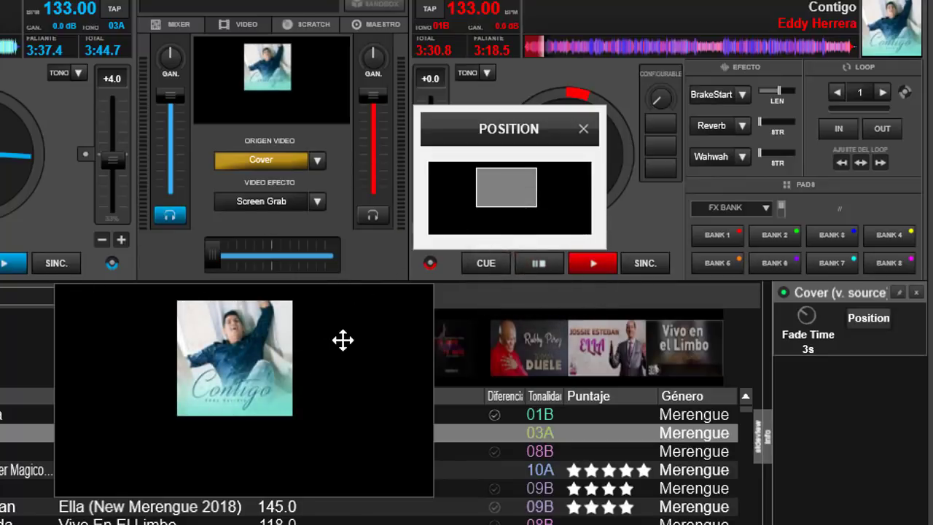
Step: Set the Cover source's fade time to 2 s
left_click_drag(343, 340, 298, 267)
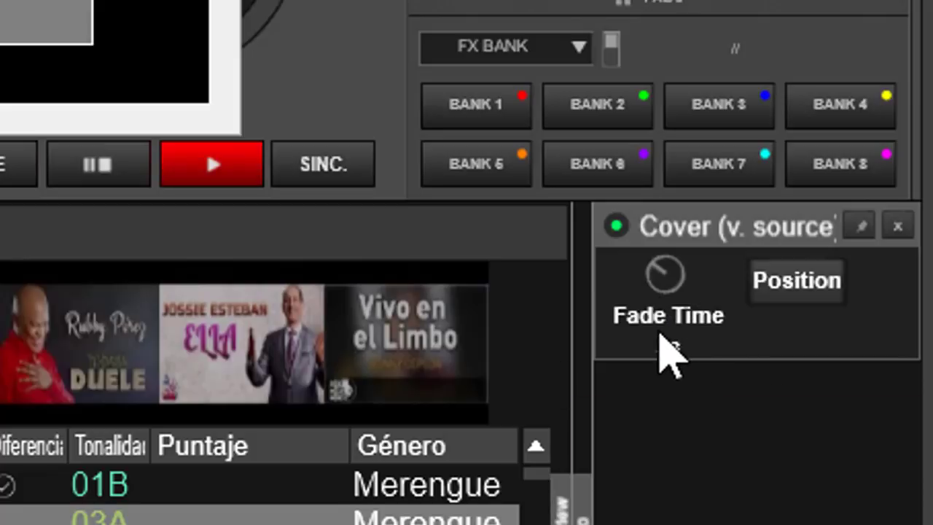
left_click_drag(674, 280, 692, 332)
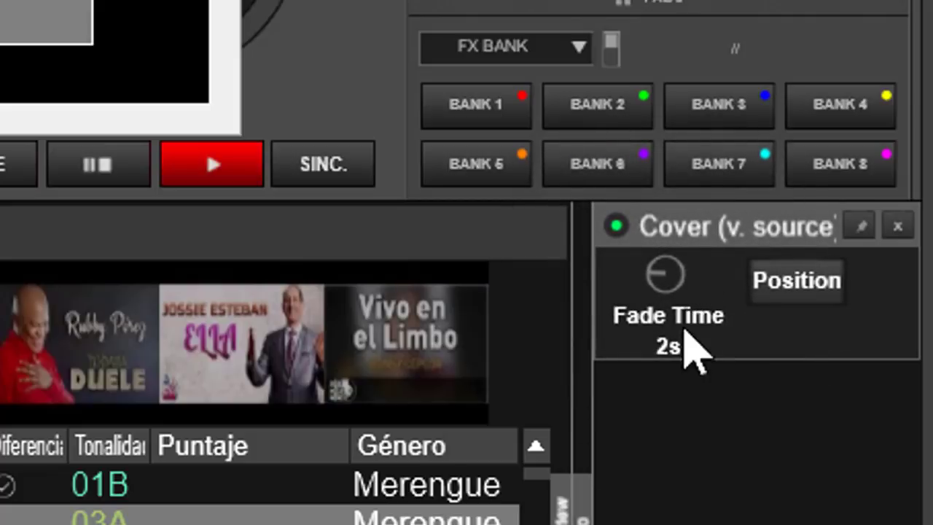